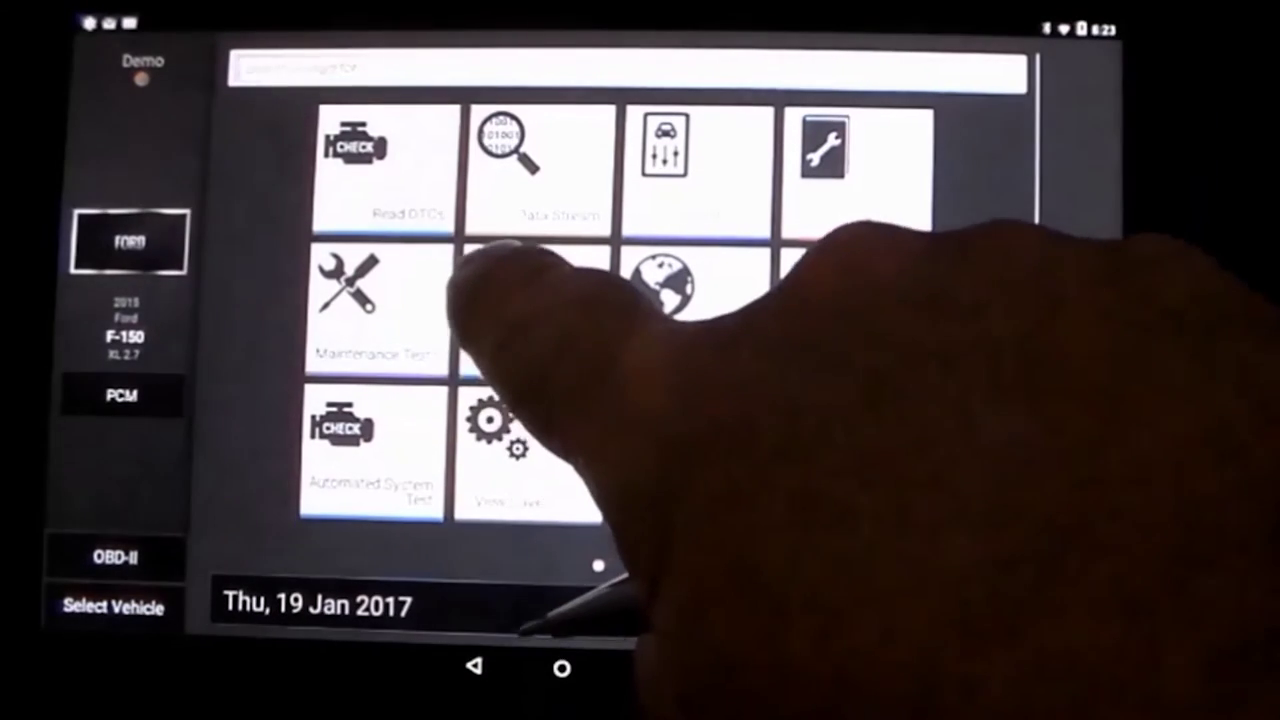
Step: Run the All System DTC Scan, share it to Cloud Print (web), and open the printer-connection help
click(440, 228)
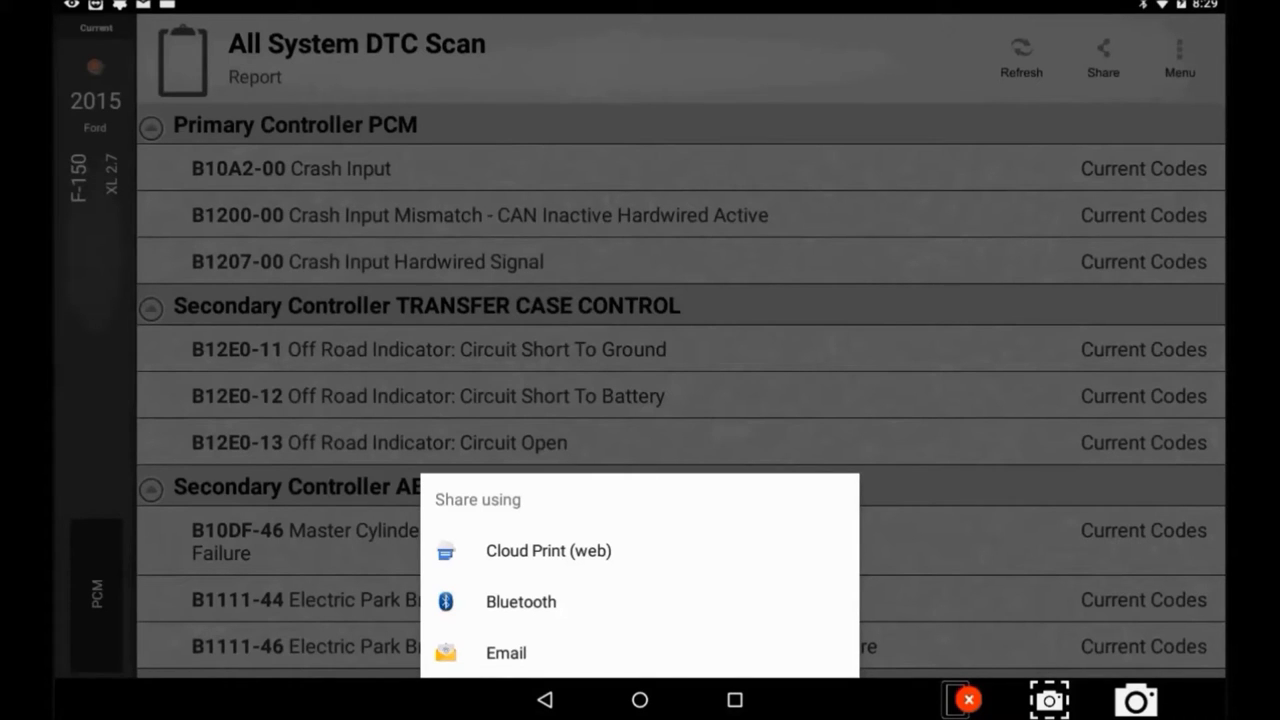
click(637, 550)
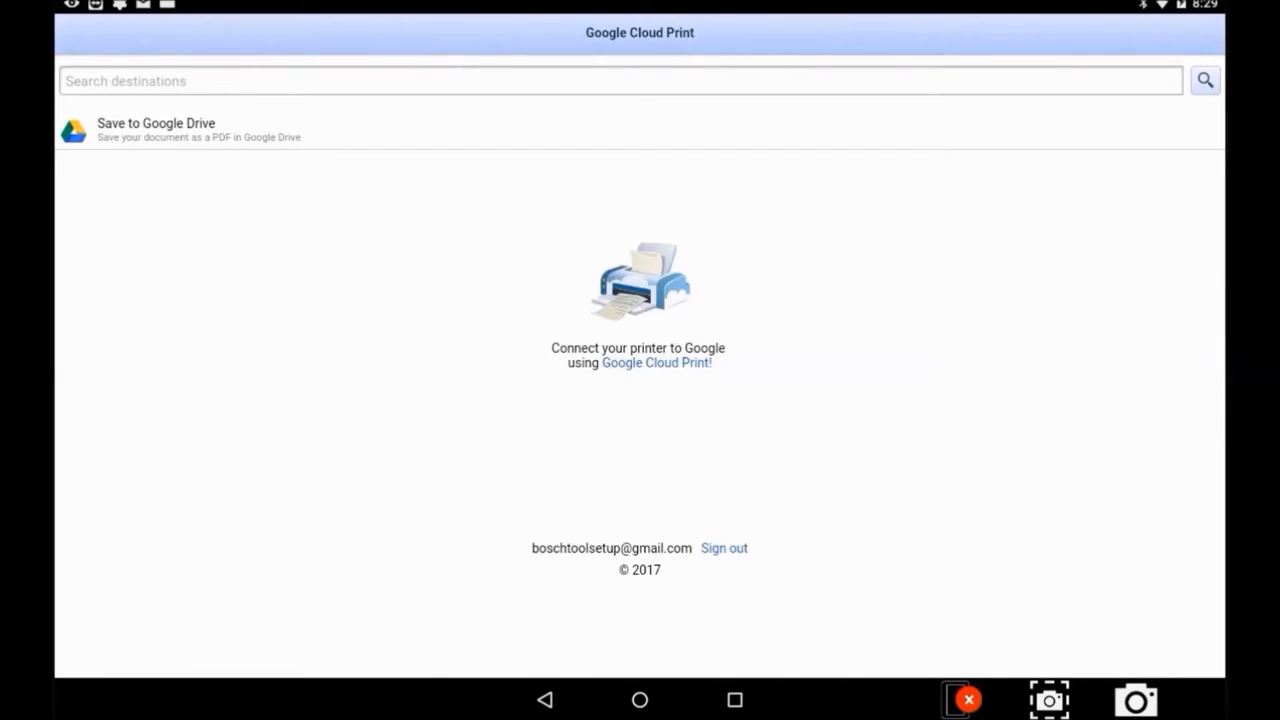
click(656, 362)
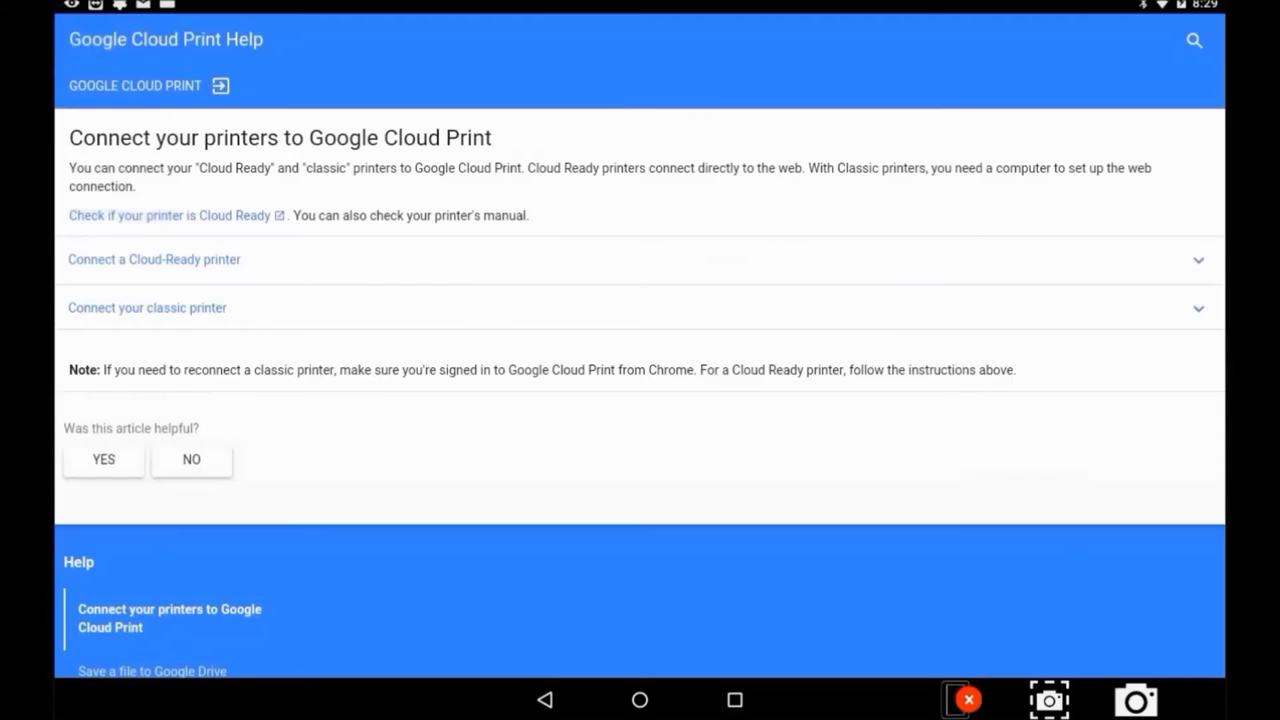
Step: Expand 'Connect your classic printer' in Cloud Print help and scroll down to the setup video
click(147, 307)
scroll(640, 350, down, 4)
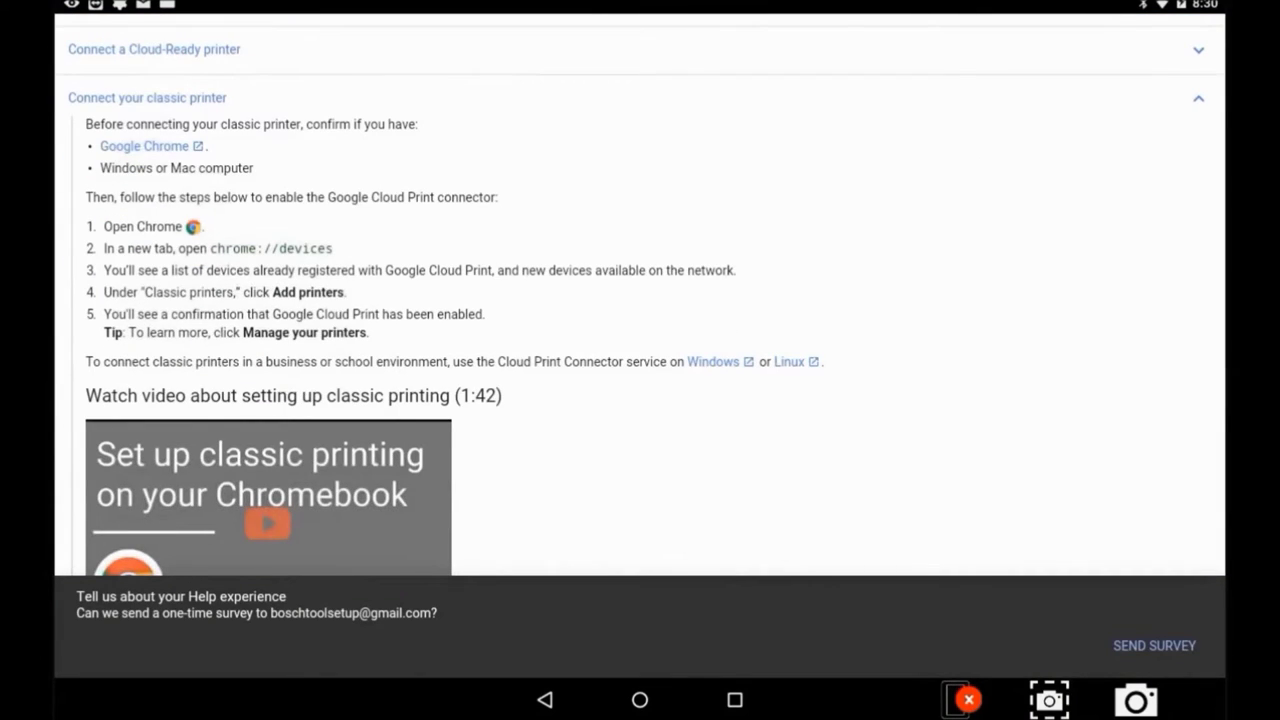
scroll(640, 300, down, 1)
scroll(640, 300, down, 3)
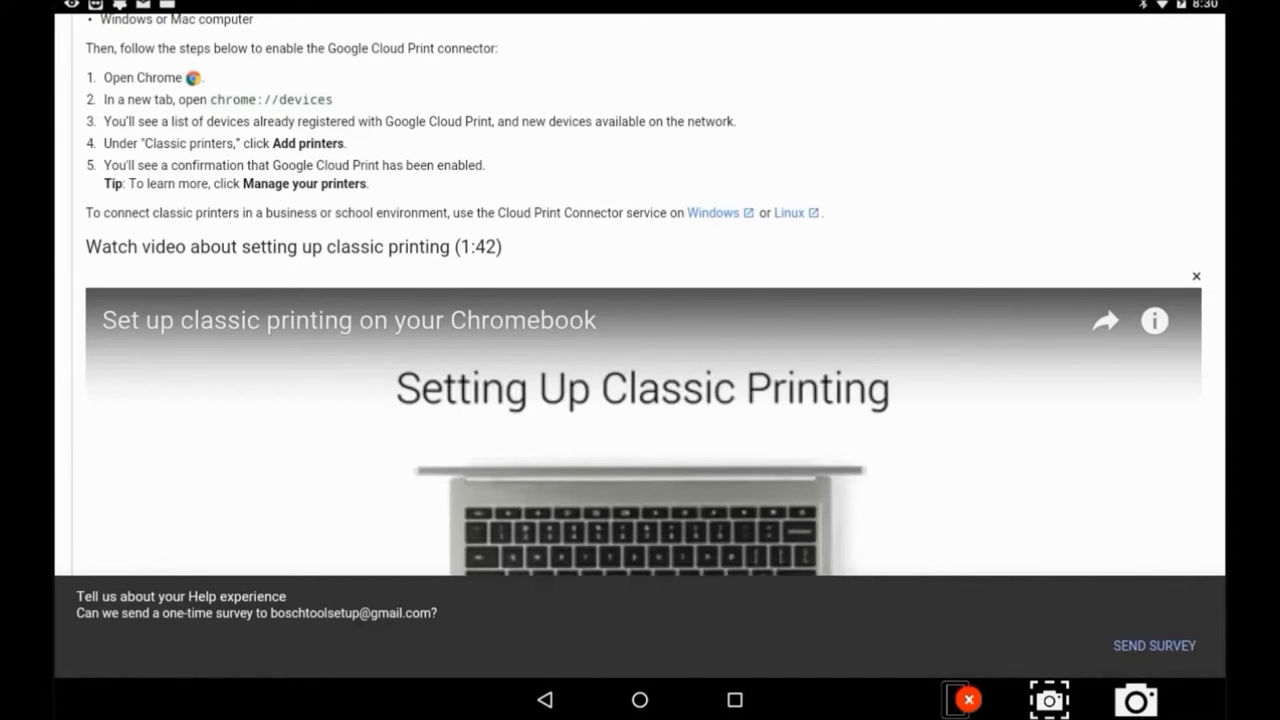
scroll(640, 340, down, 3)
scroll(640, 340, down, 2)
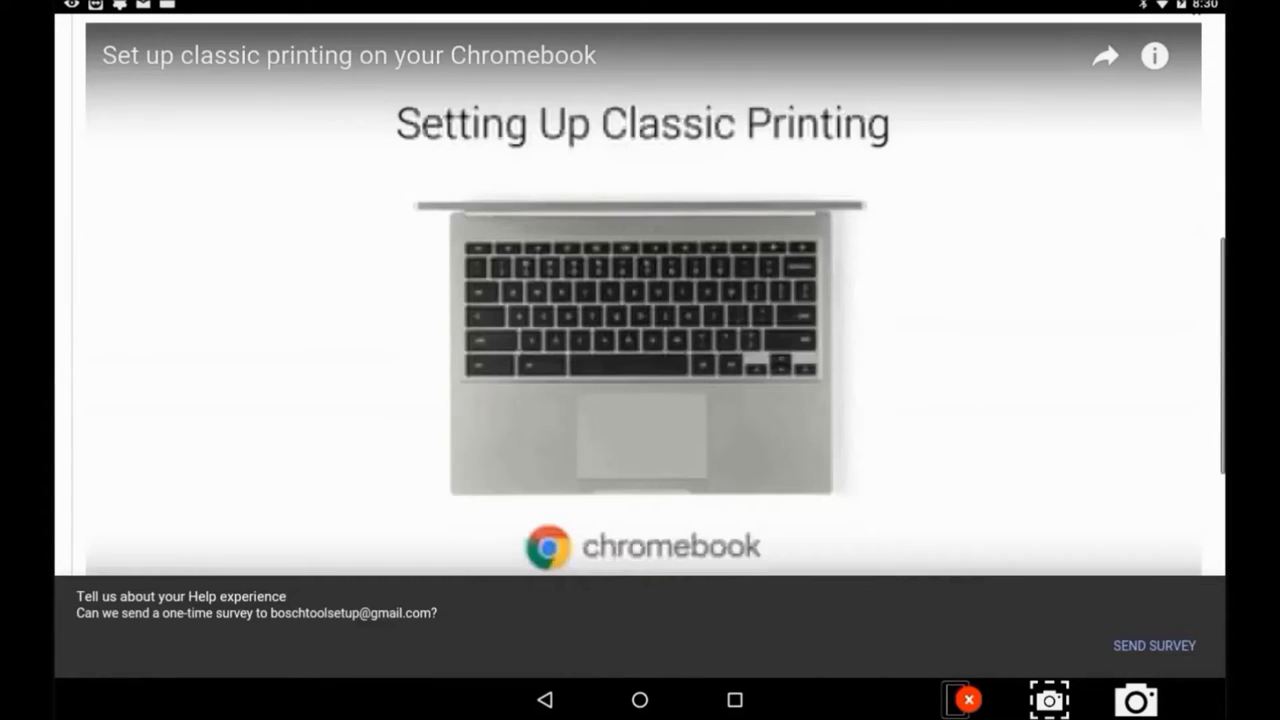
scroll(640, 340, down, 1)
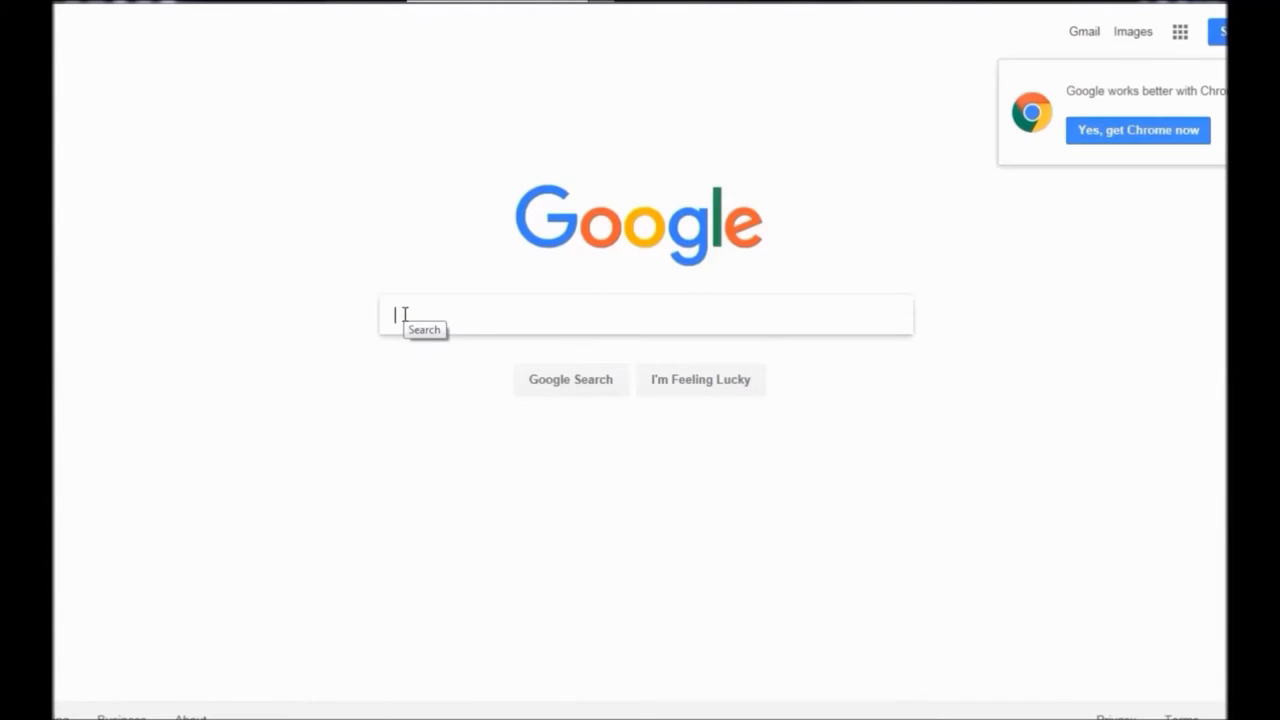
Step: Search Google for 'google chrome'
text(google )
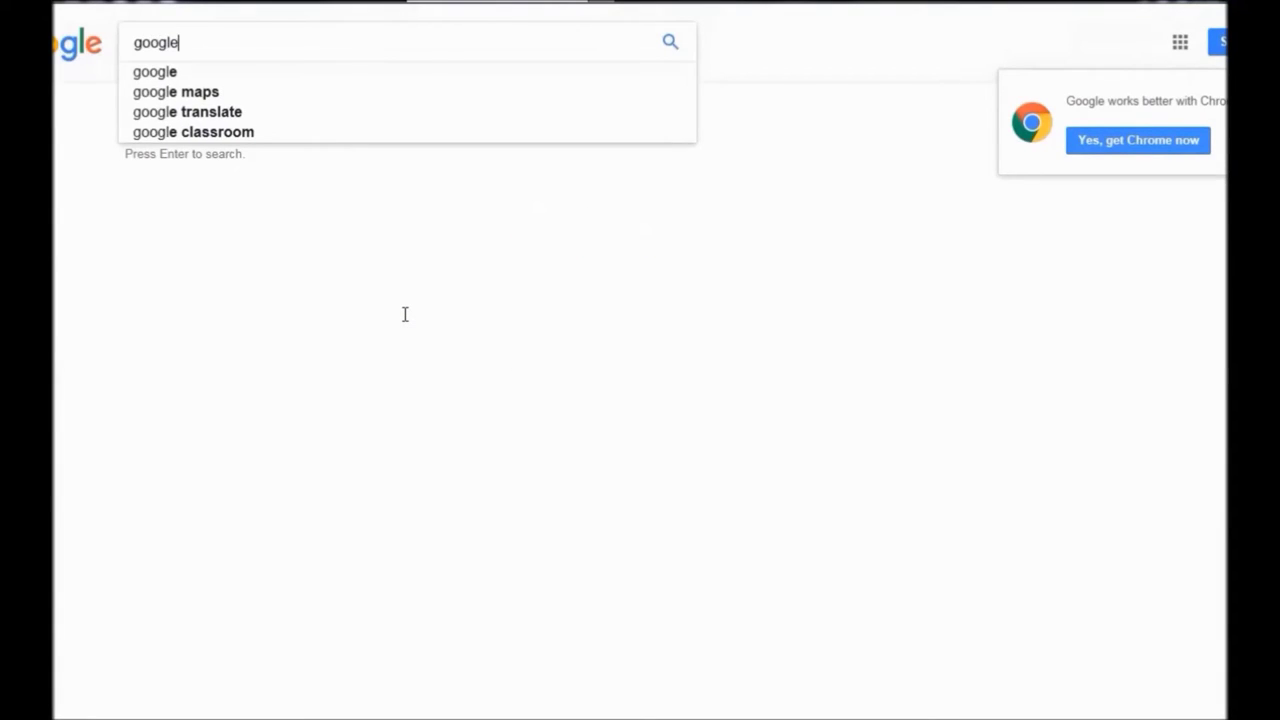
text(chr)
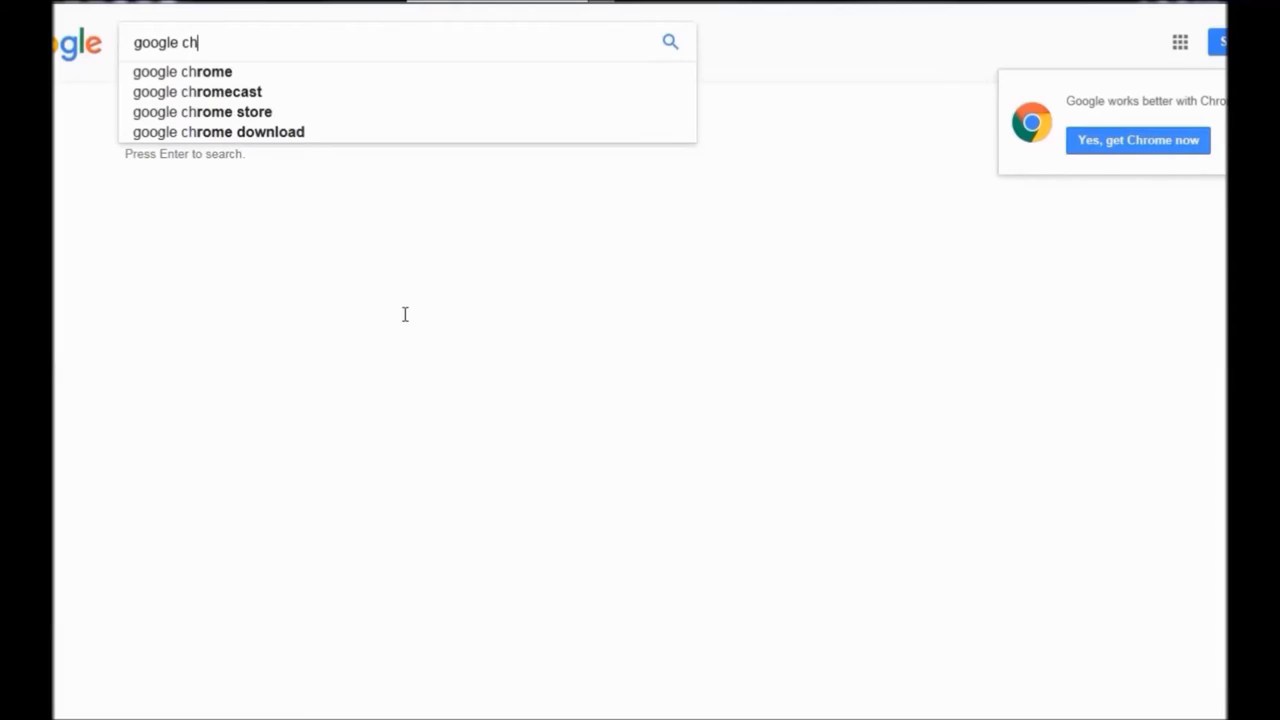
click(211, 74)
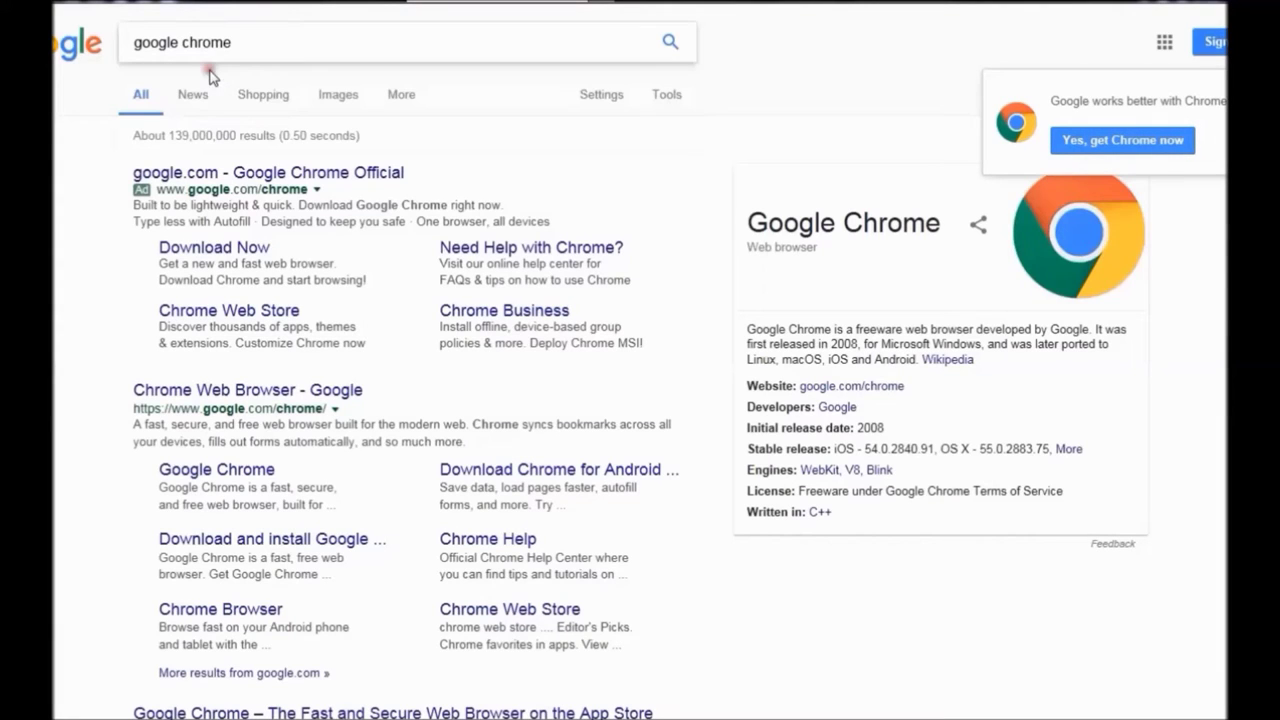
Step: Download Chrome for Windows from the official page, accepting the terms and installing it
click(258, 183)
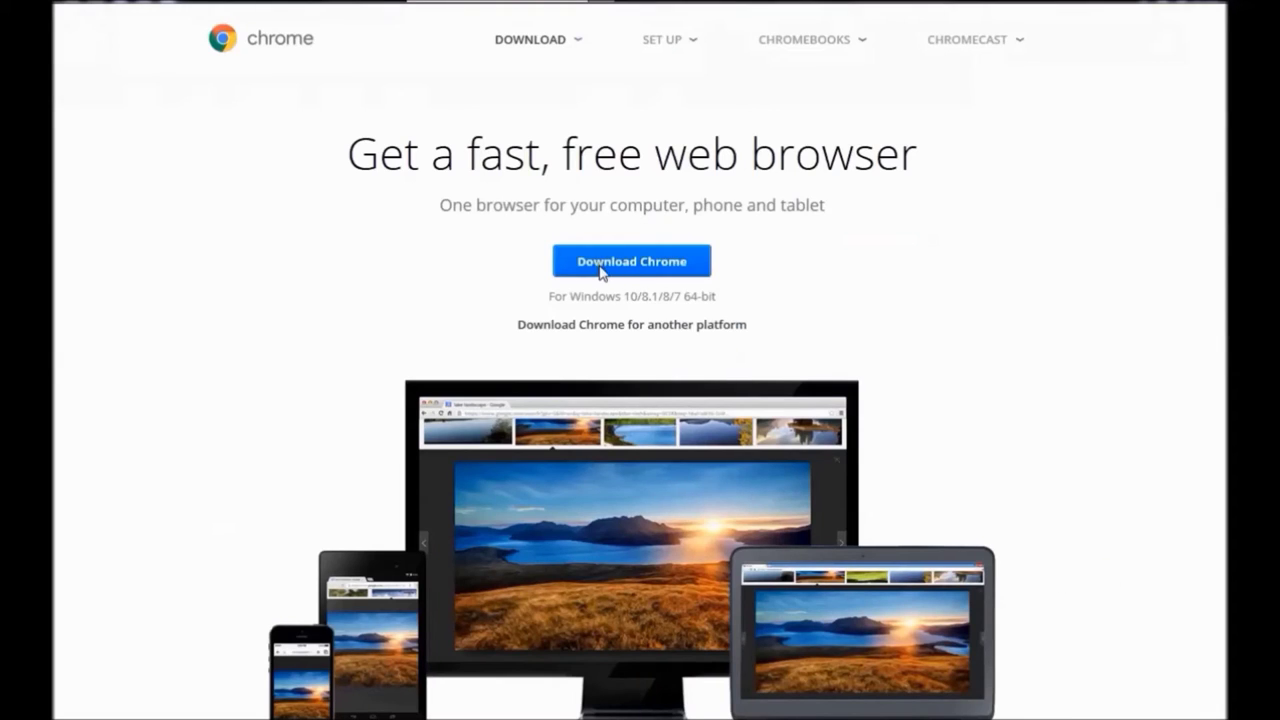
click(601, 268)
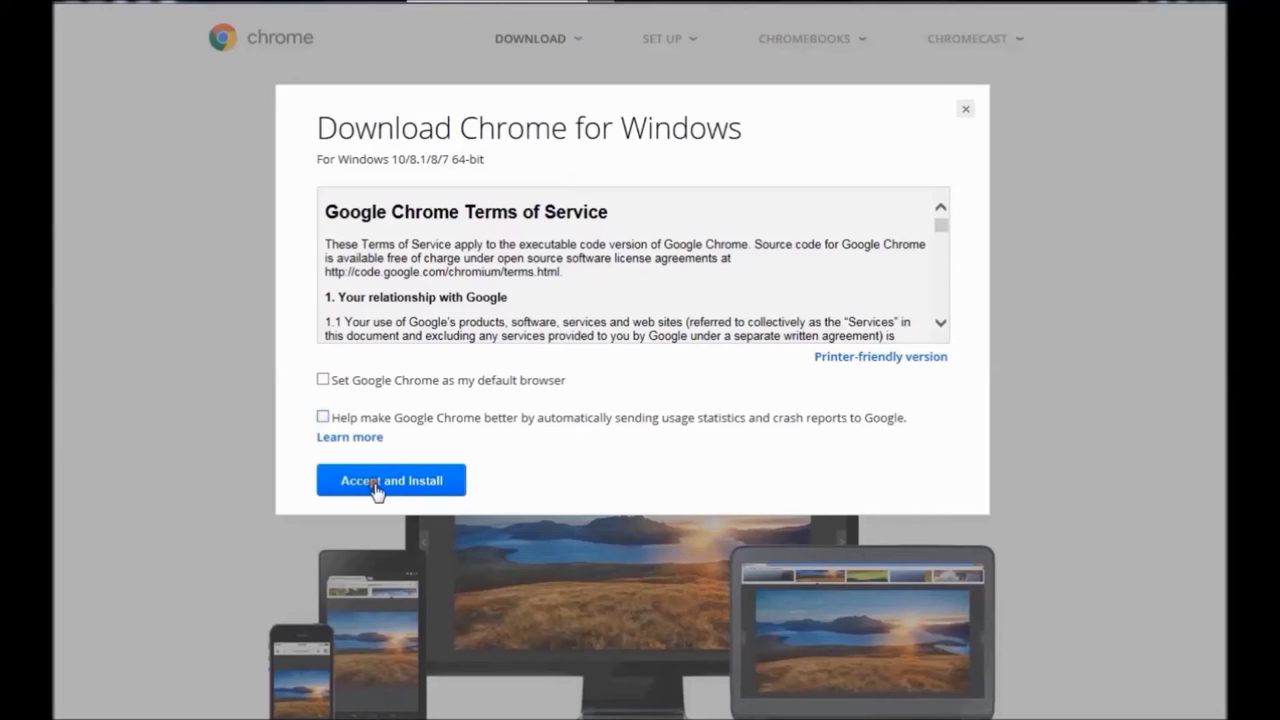
click(377, 485)
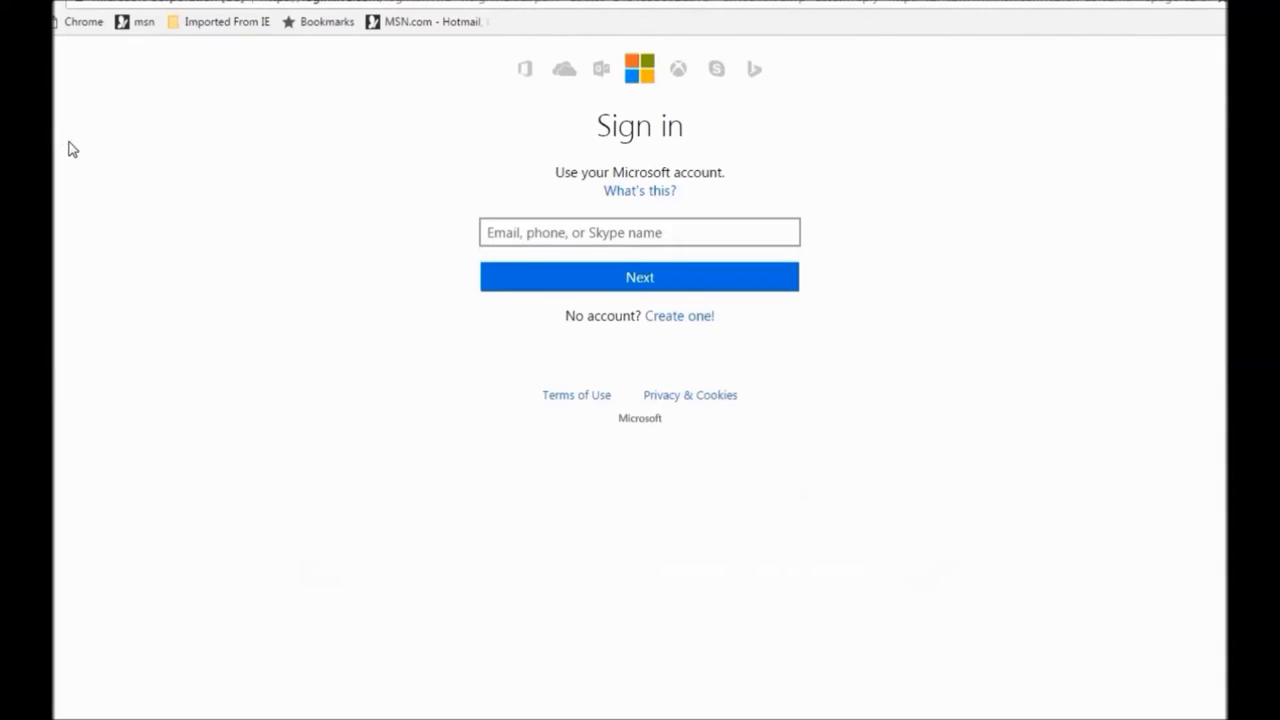
Step: Sign in to Chrome with the Google account's e-mail address and password
click(79, 21)
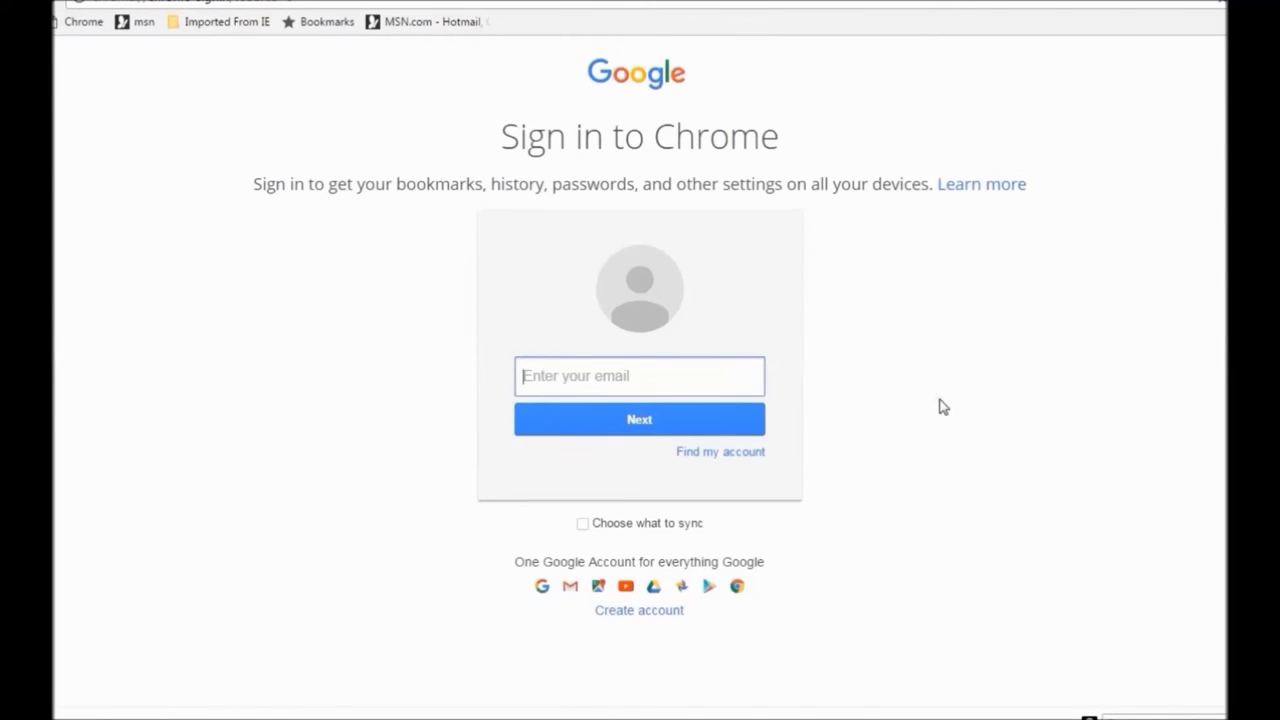
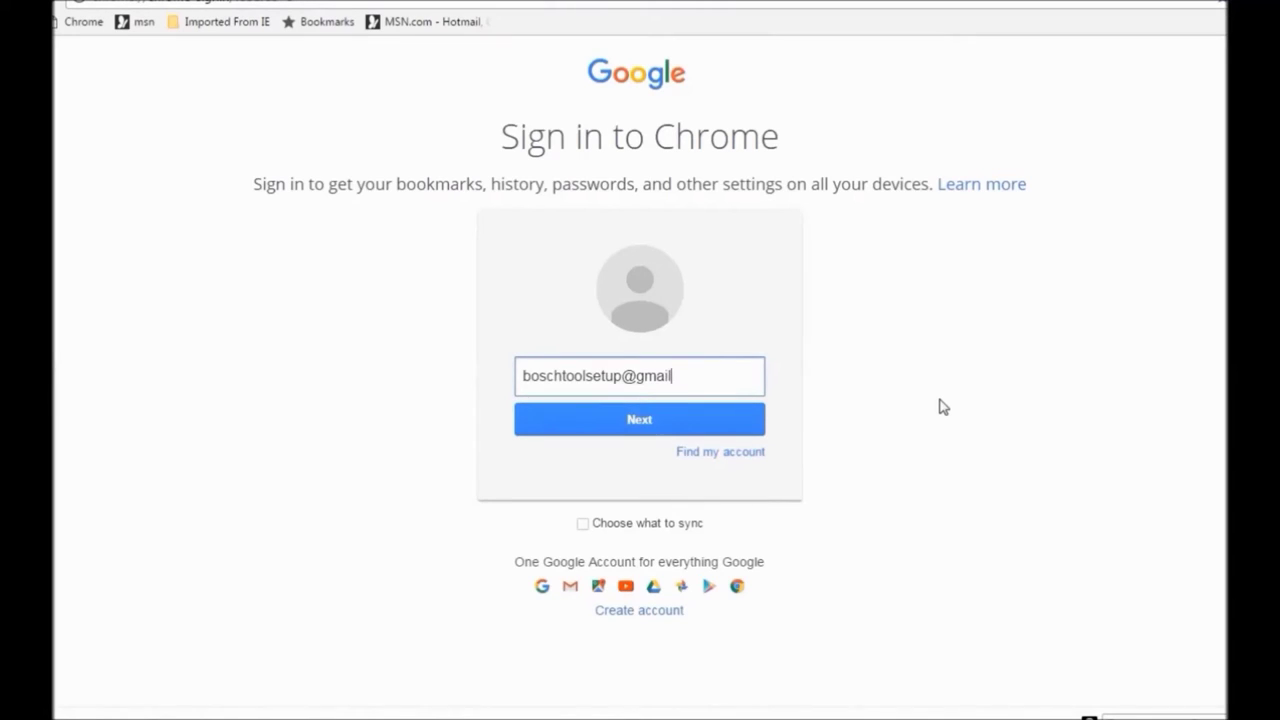
click(645, 428)
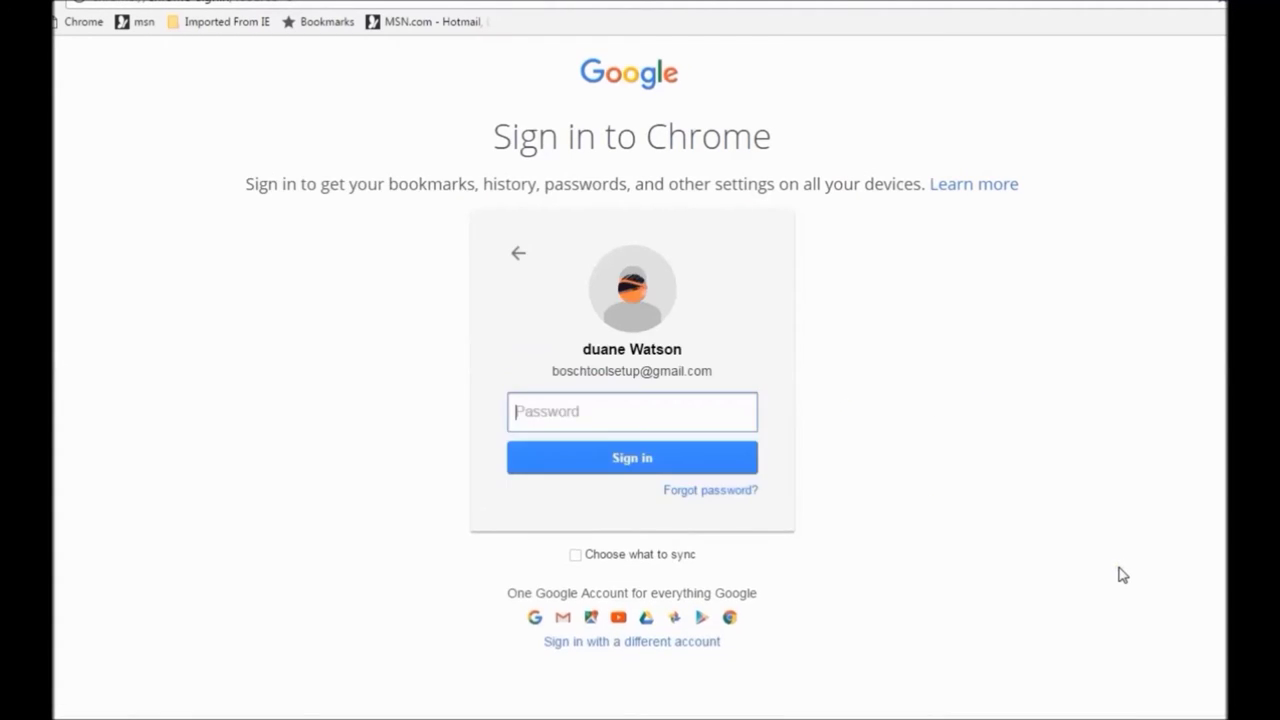
text(••••••••)
click(636, 460)
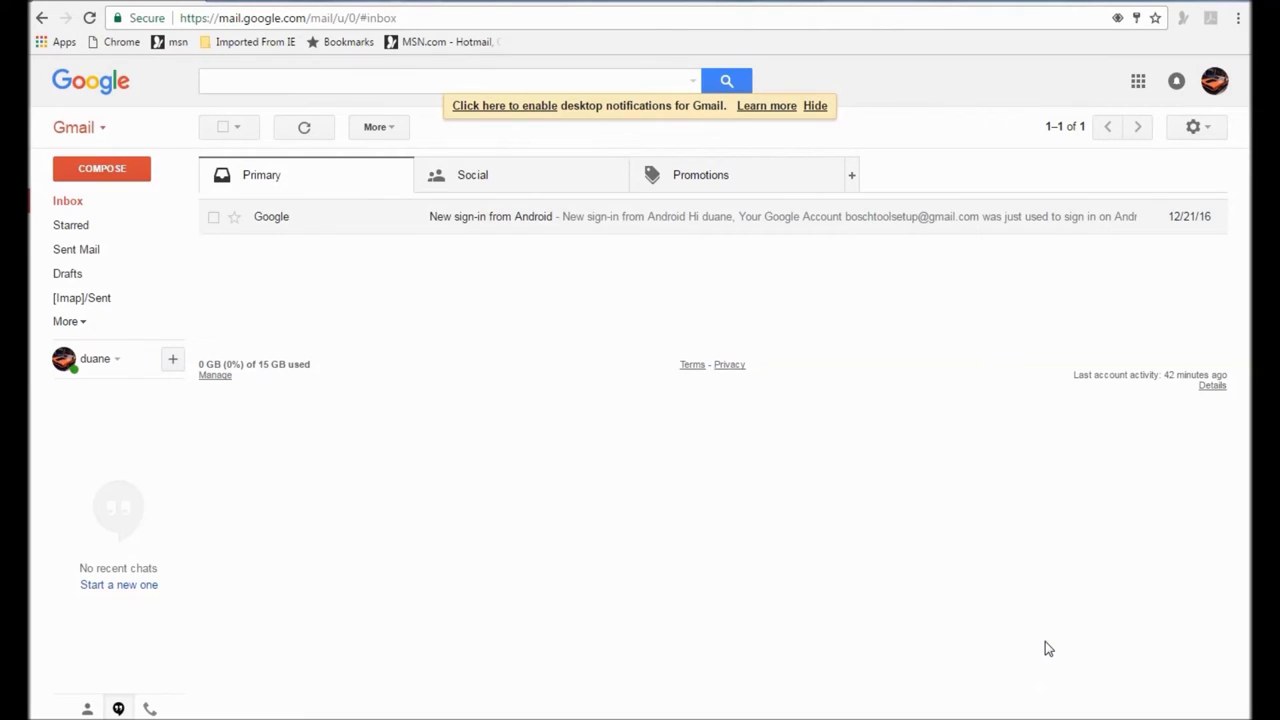
Step: Show Chrome's advanced settings and open the Google Cloud Print printer management page
click(1239, 19)
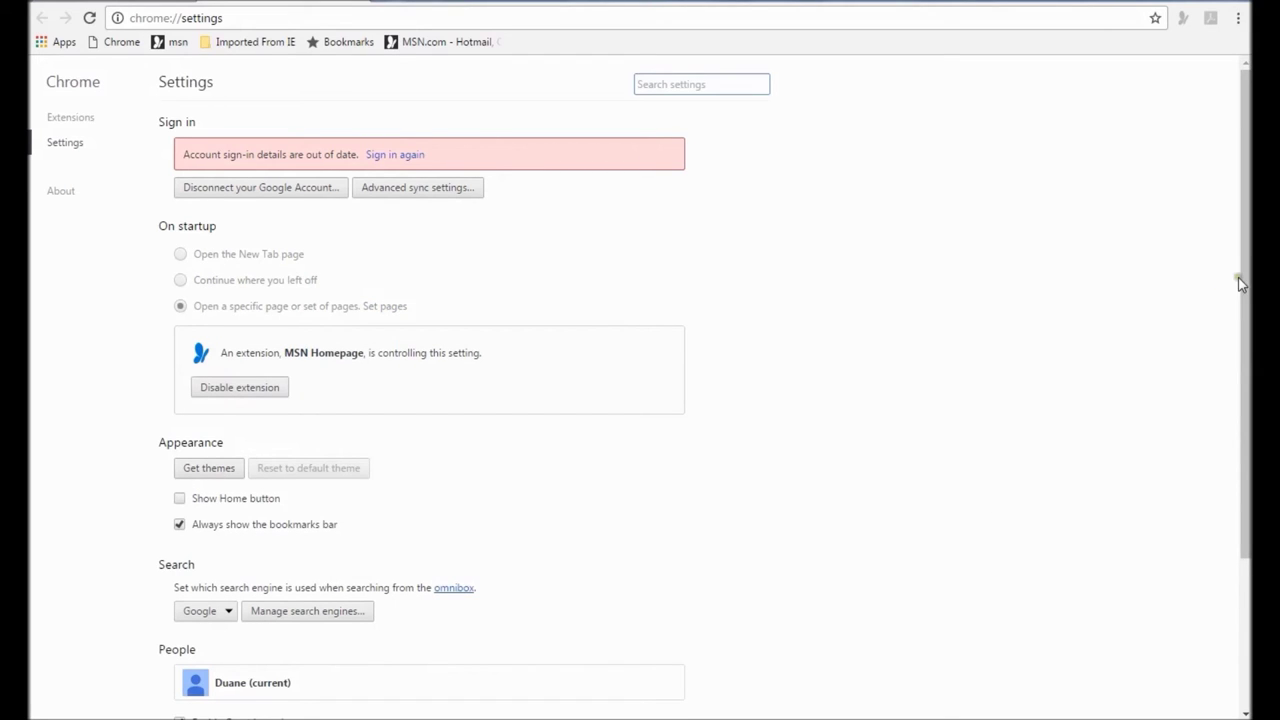
drag(1245, 280, 1240, 451)
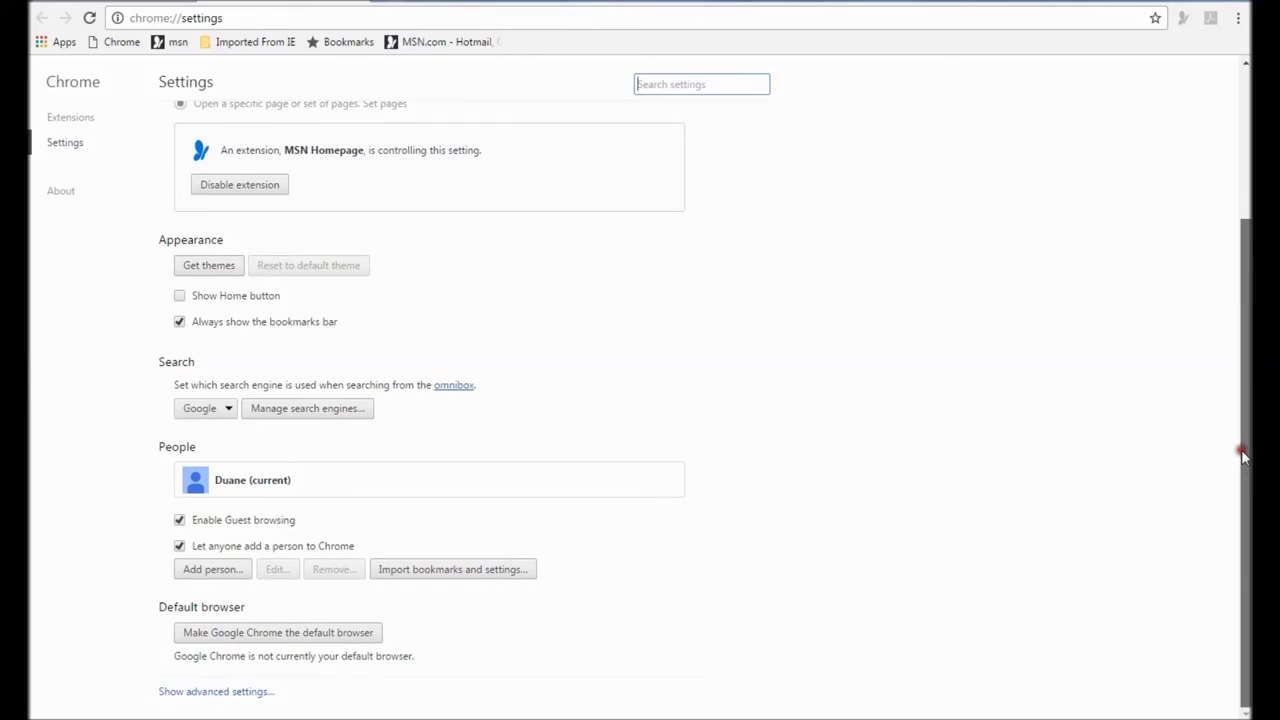
click(211, 692)
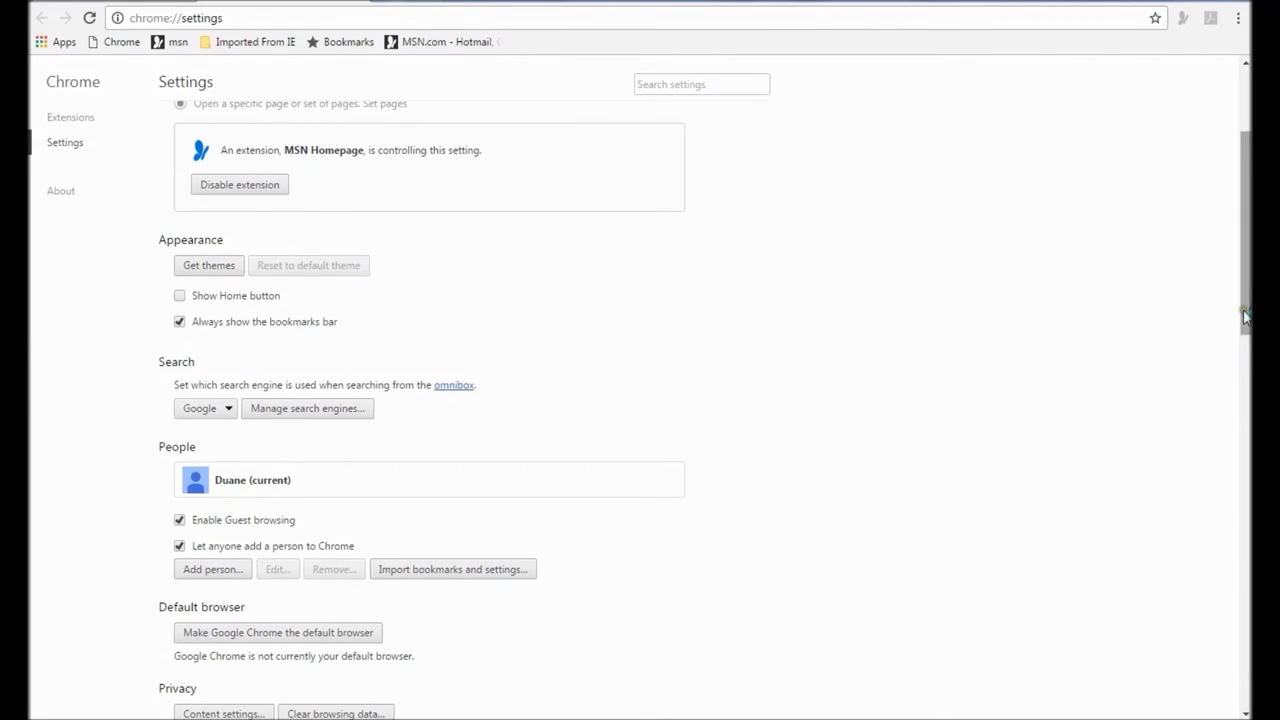
drag(1247, 316, 1249, 694)
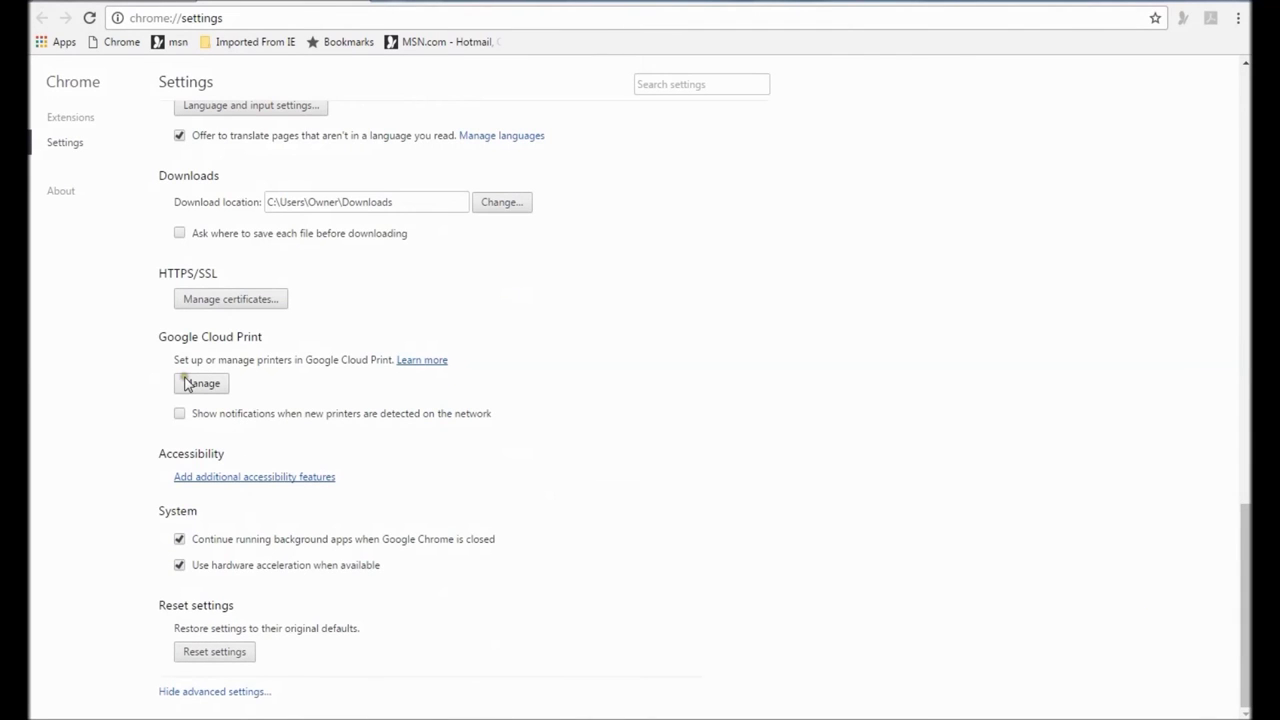
click(186, 385)
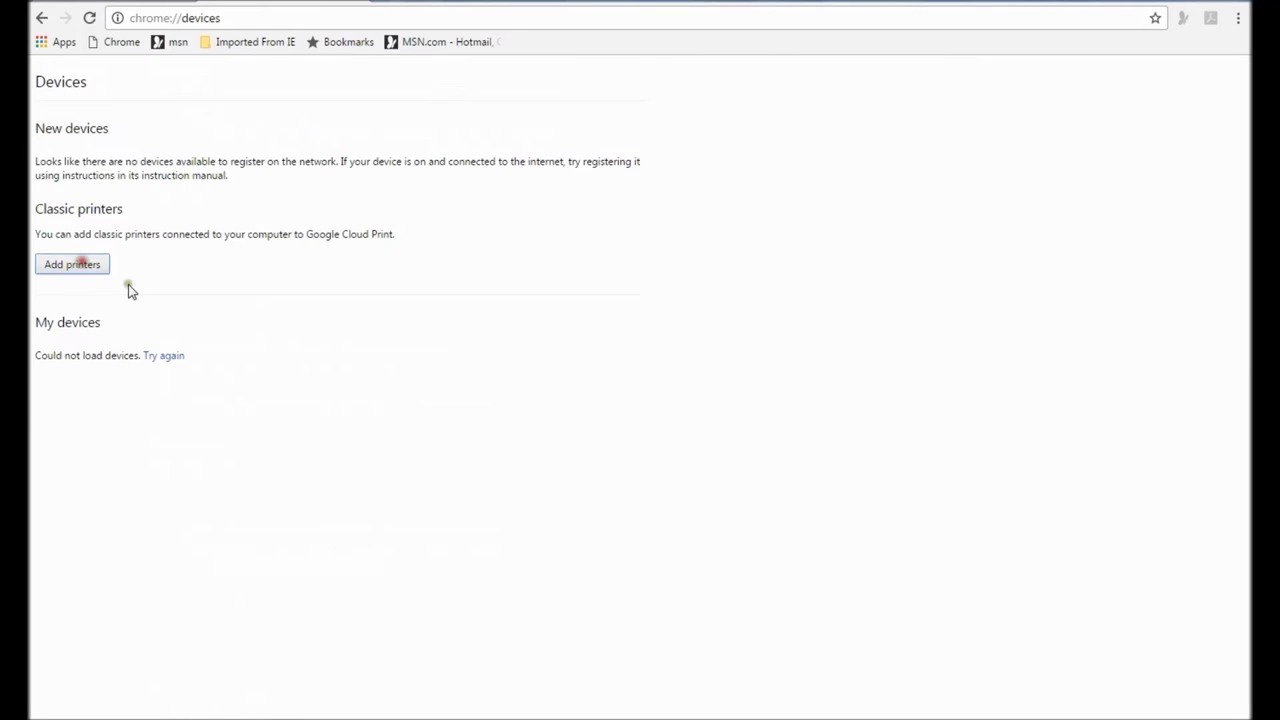
Step: Add only the HP Deskjet 3050 J610, excluding Fax, XPS Writer, Send To Neat and auto-registration
click(79, 266)
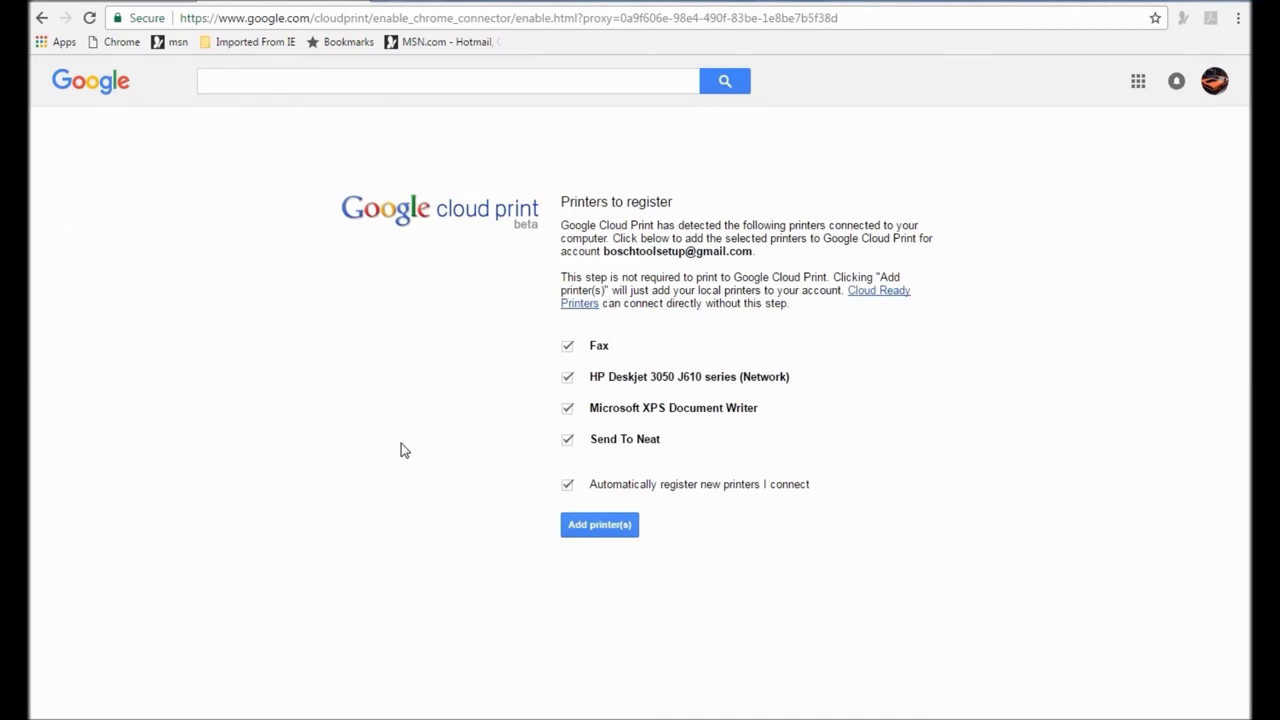
click(567, 345)
click(567, 408)
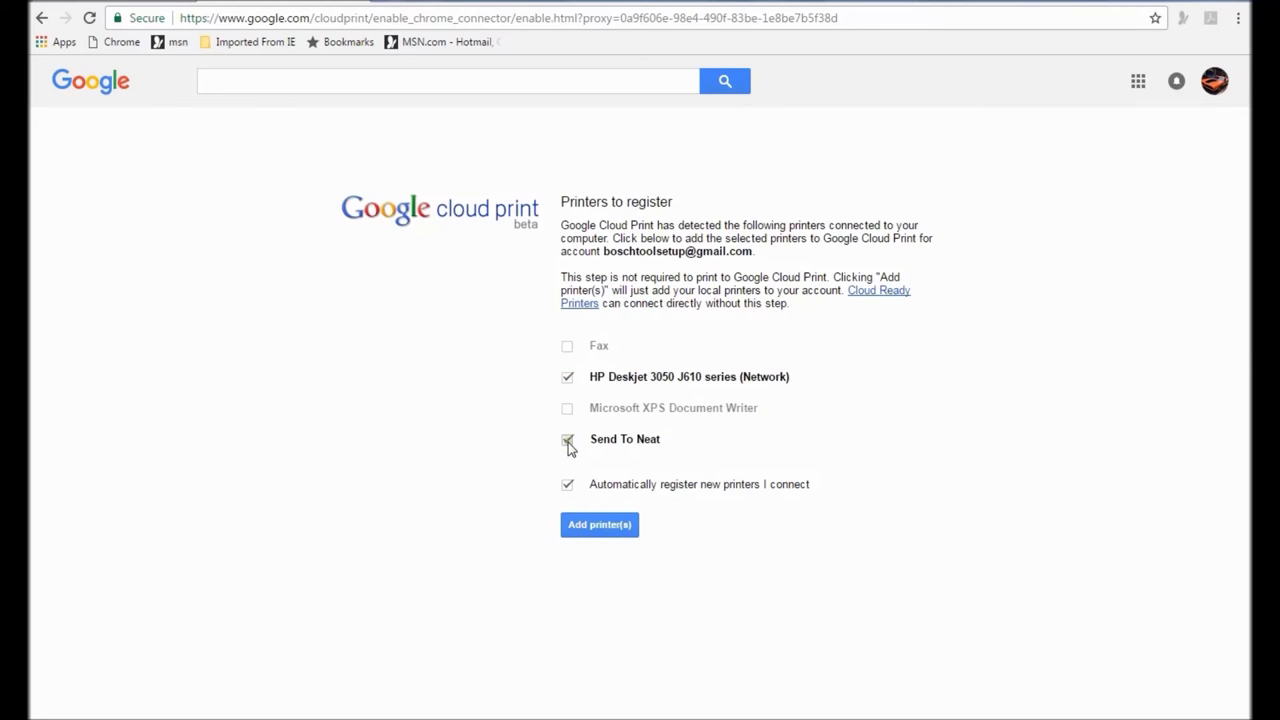
click(567, 441)
click(565, 485)
click(600, 525)
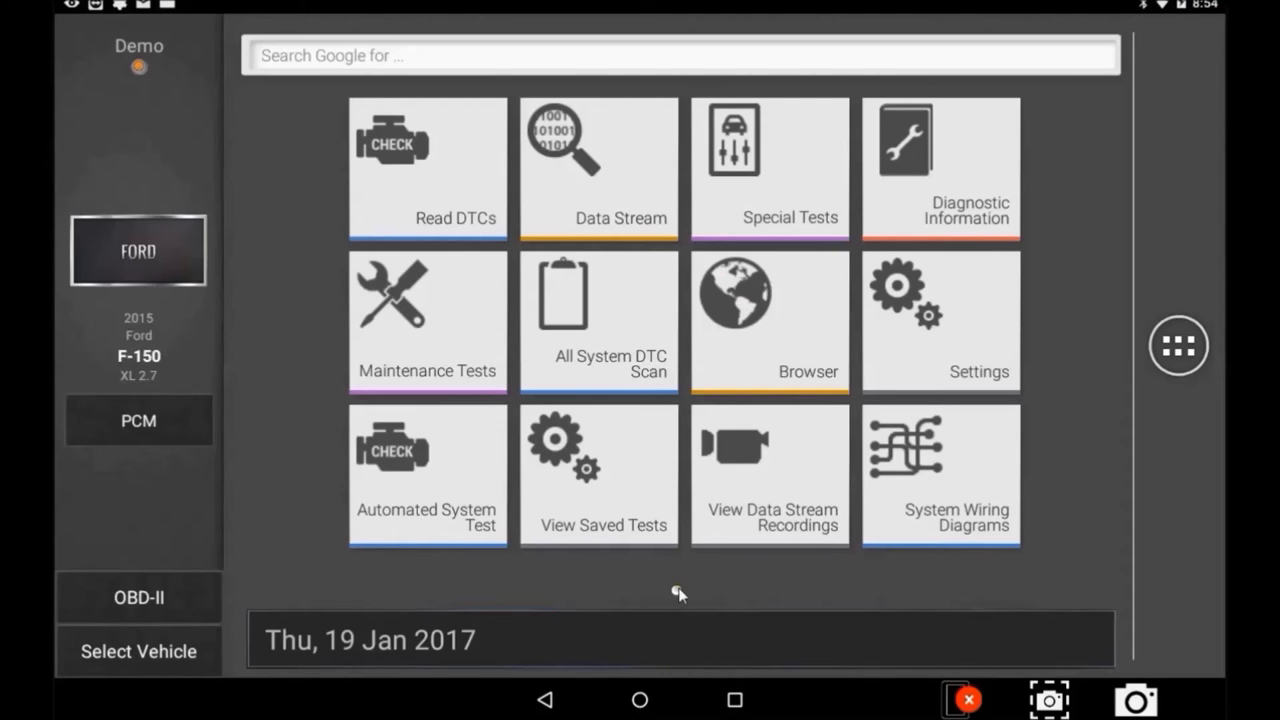
Step: Open the All System DTC Scan report in Bosch Evolve and bring up its Share options
click(591, 351)
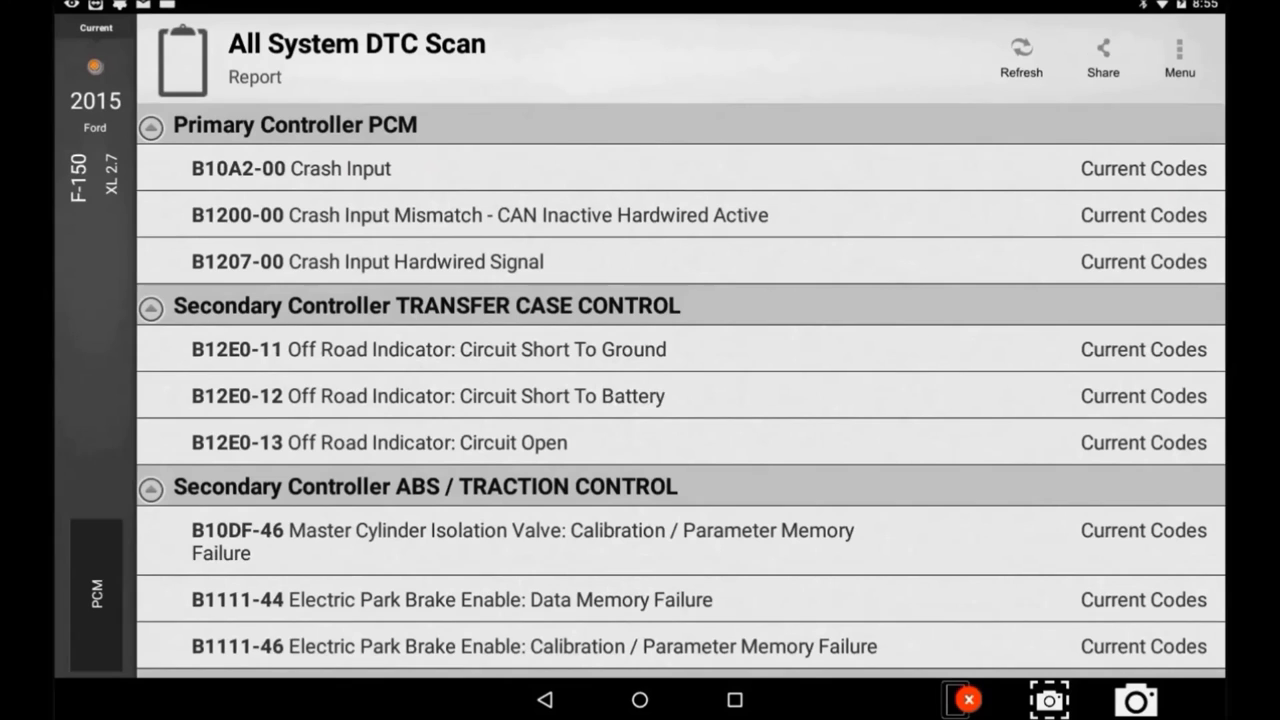
click(1103, 58)
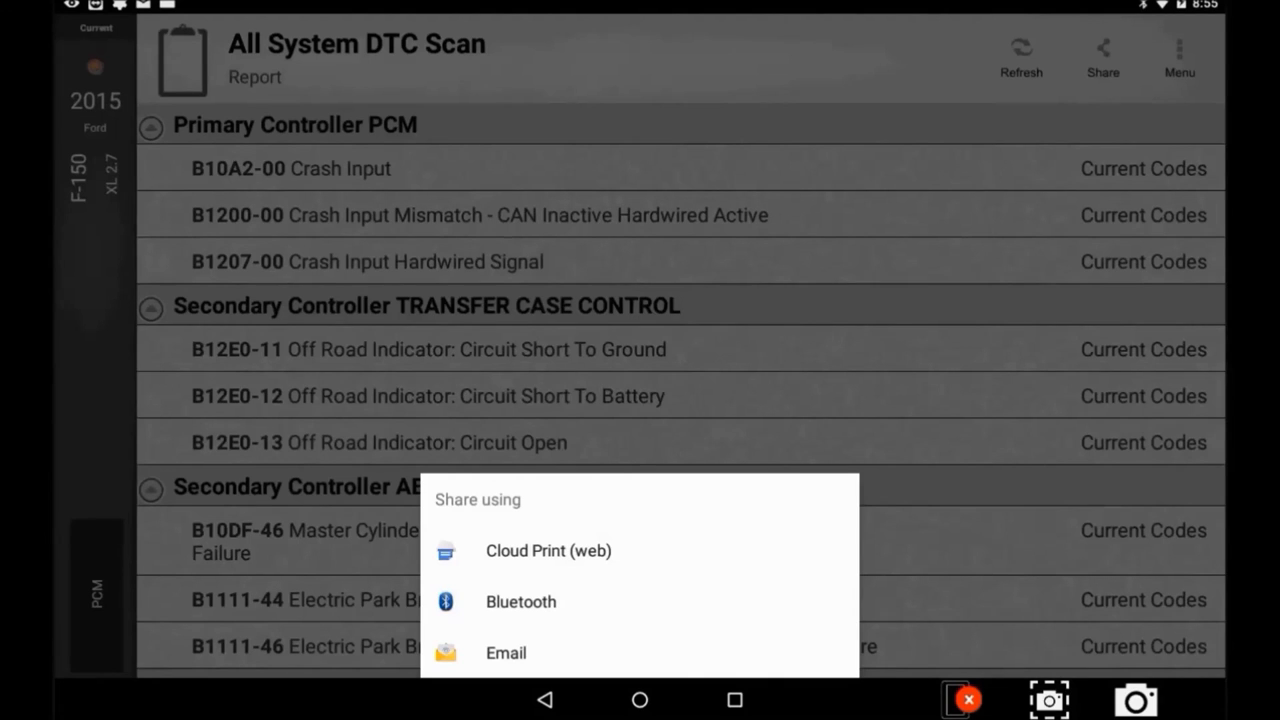
Step: Send the report via Cloud Print (web) and print it on the HP Deskjet 3050 J610
click(548, 550)
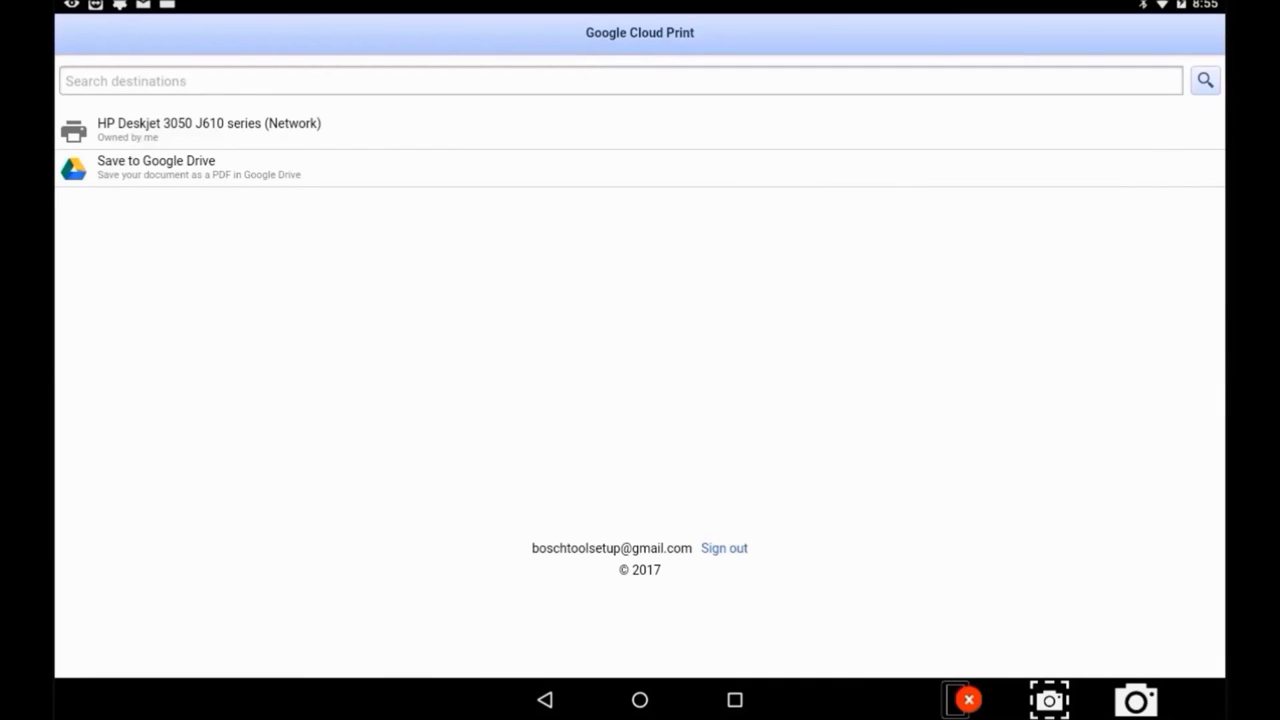
click(209, 128)
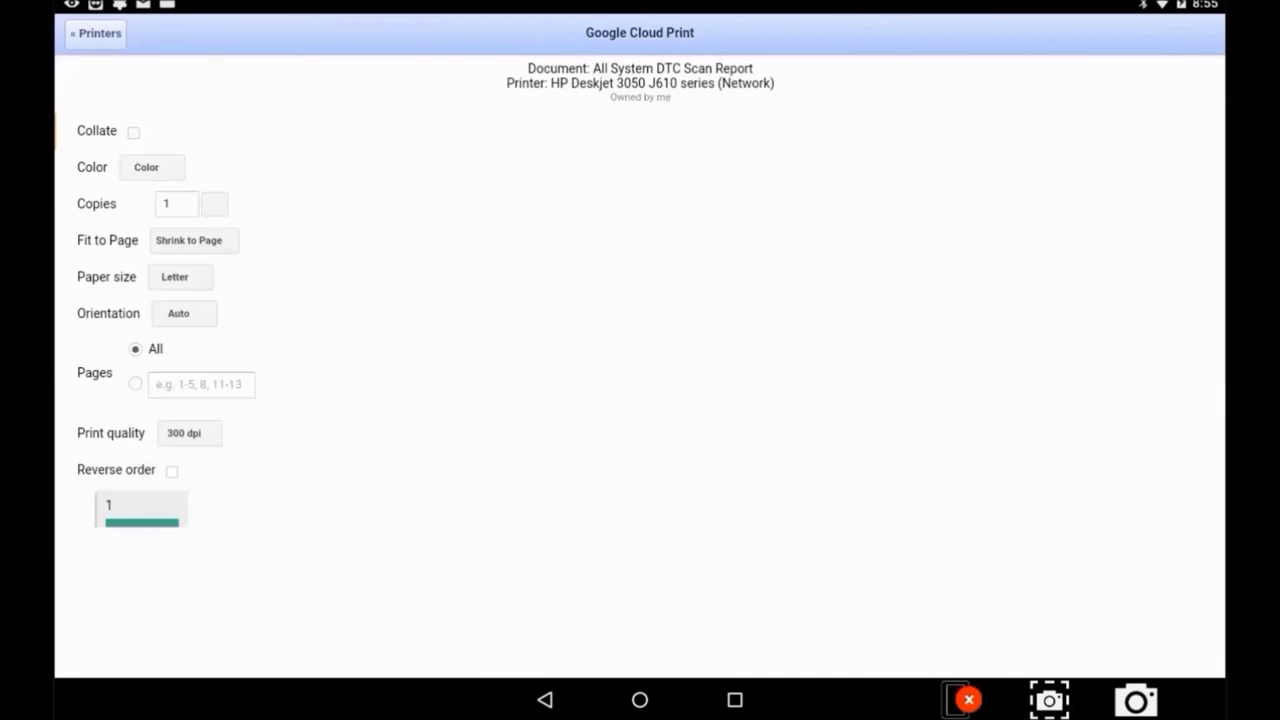
click(1196, 33)
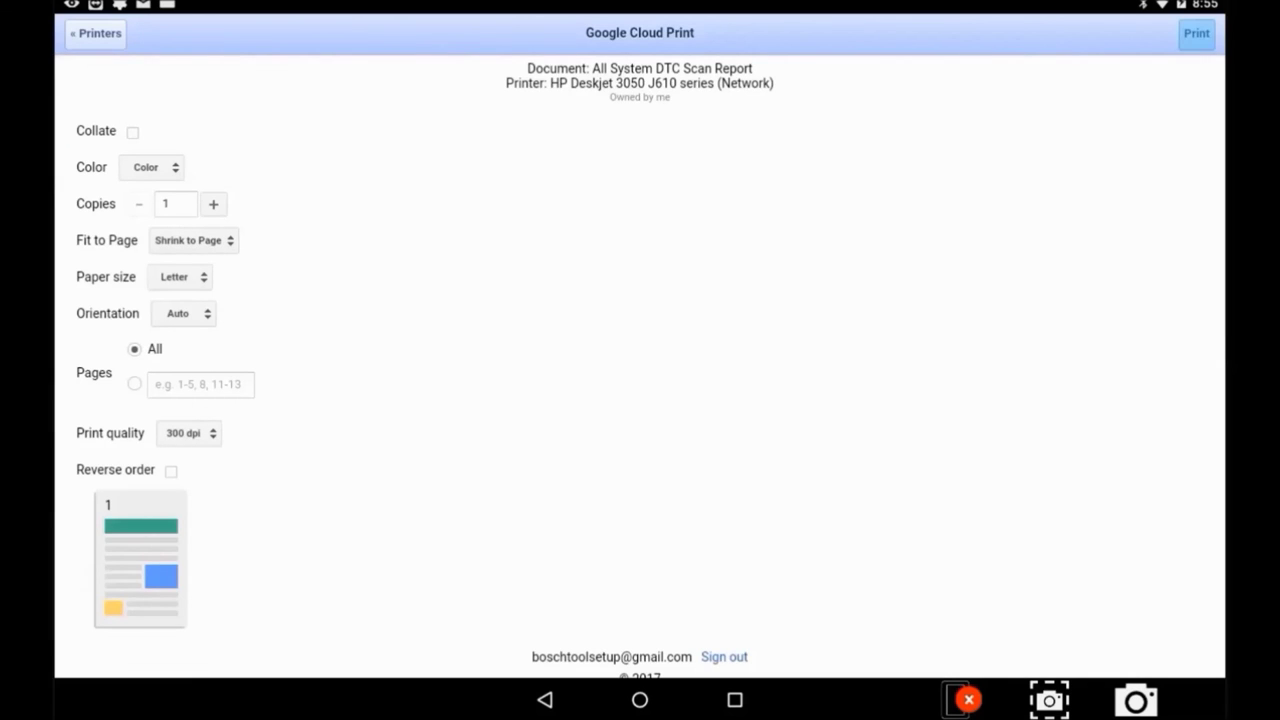